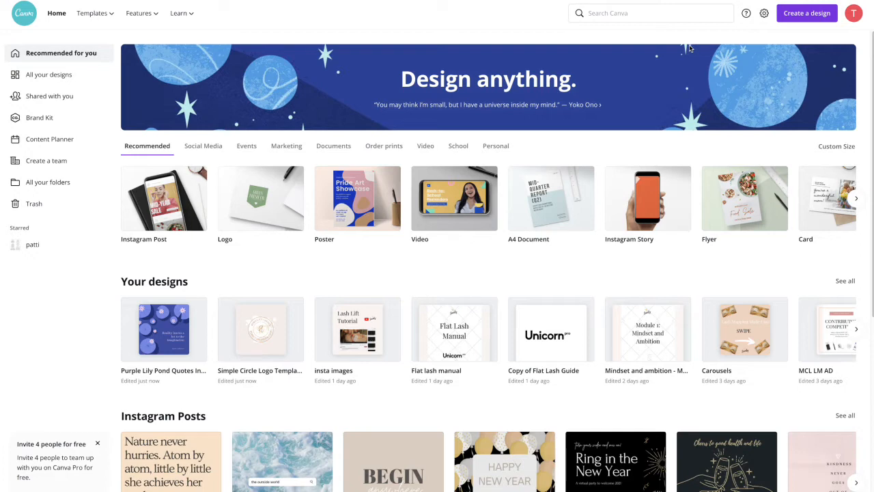
# - Search Canva for "logo", open the Logo template results and browse through them
pyautogui.click(607, 14)
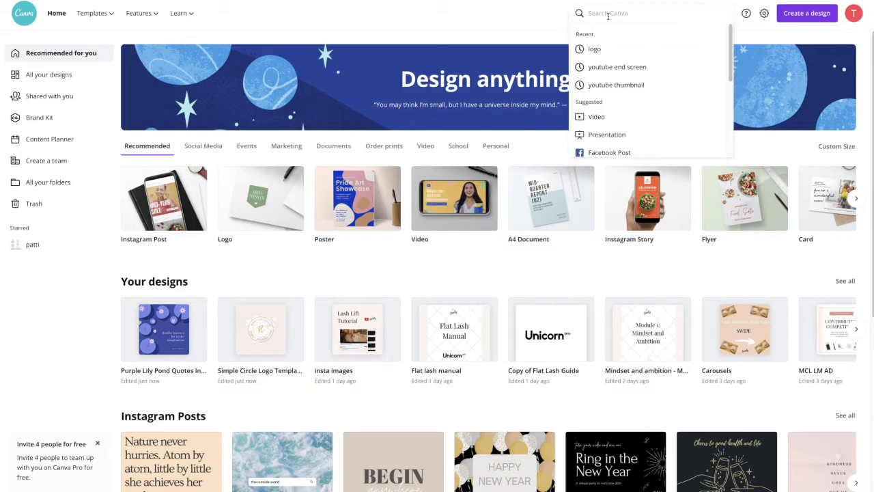
pyautogui.write('logo')
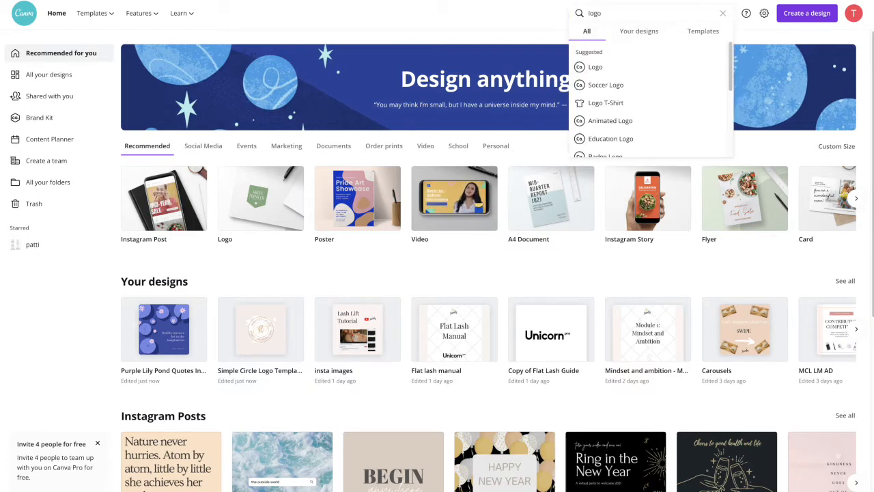
pyautogui.click(607, 71)
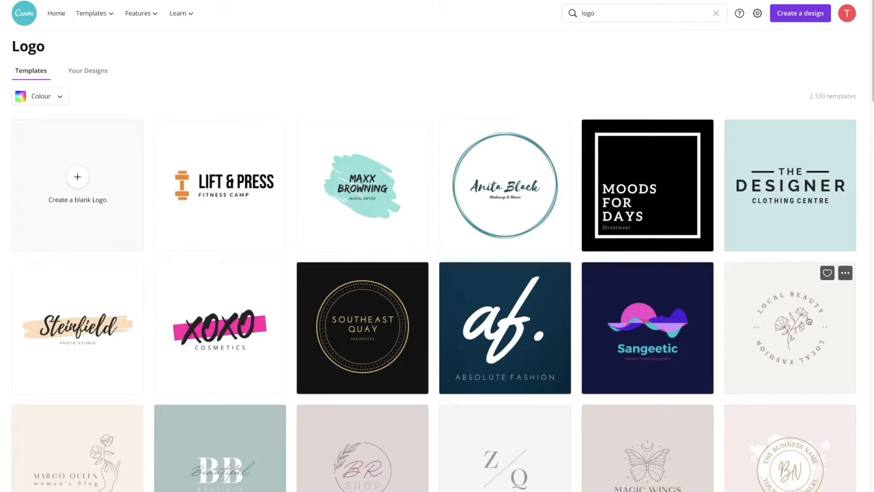
pyautogui.scroll(-5, 807, 320)
pyautogui.scroll(-10, 807, 320)
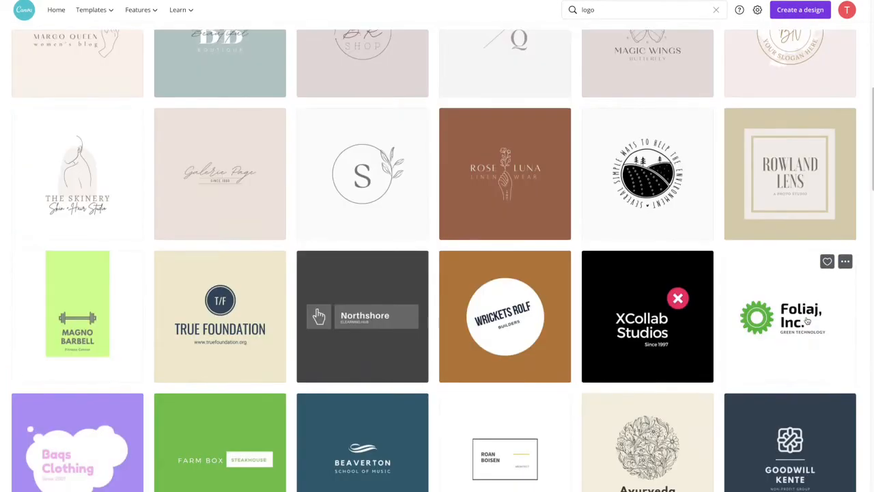
pyautogui.scroll(-5, 806, 321)
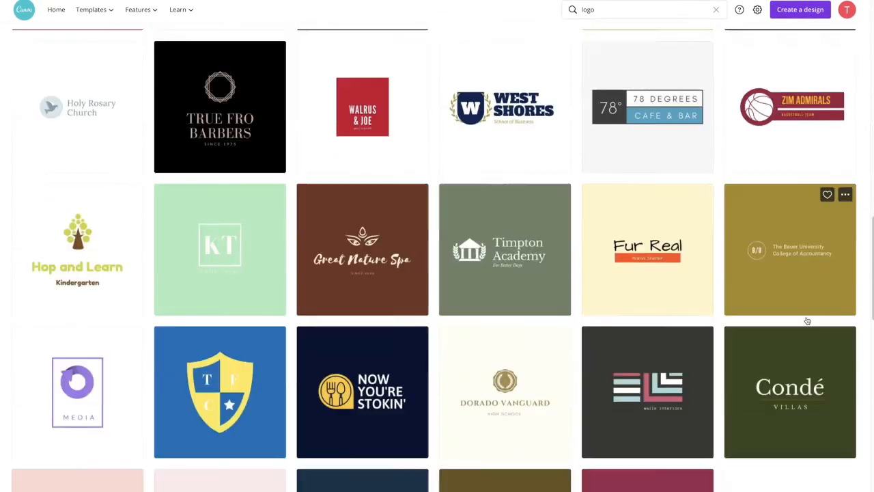
pyautogui.scroll(20, 691, 292)
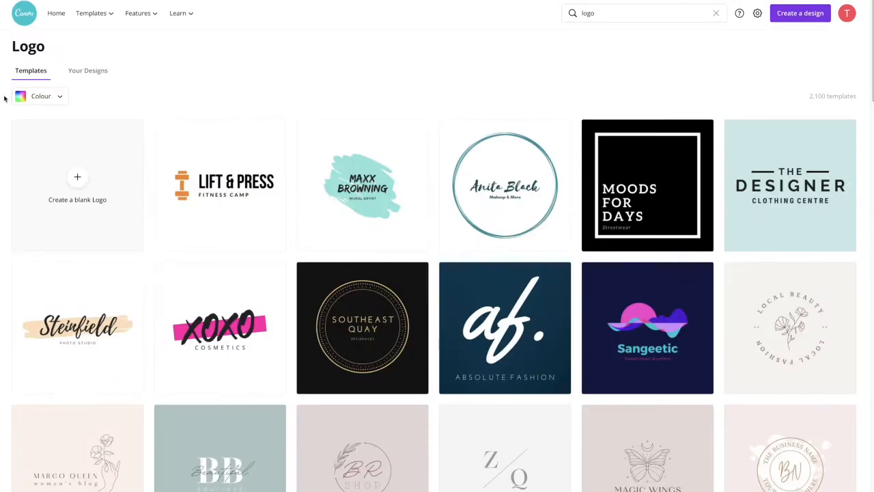
# - Filter the logo templates by pink and by grey, and browse the matching designs
pyautogui.click(59, 97)
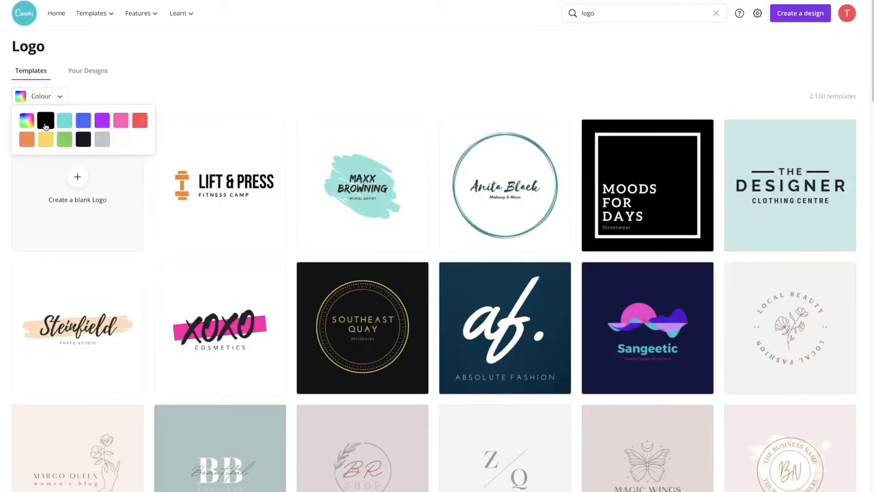
pyautogui.click(121, 122)
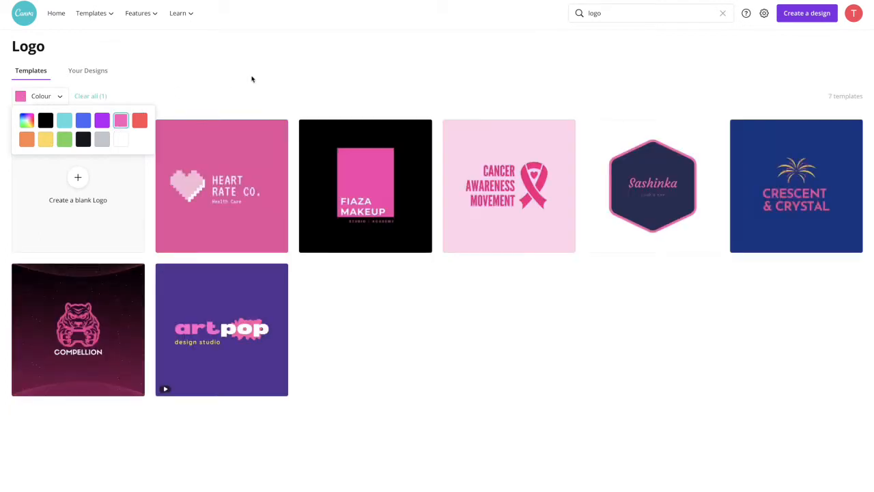
pyautogui.click(101, 140)
pyautogui.scroll(-5, 231, 159)
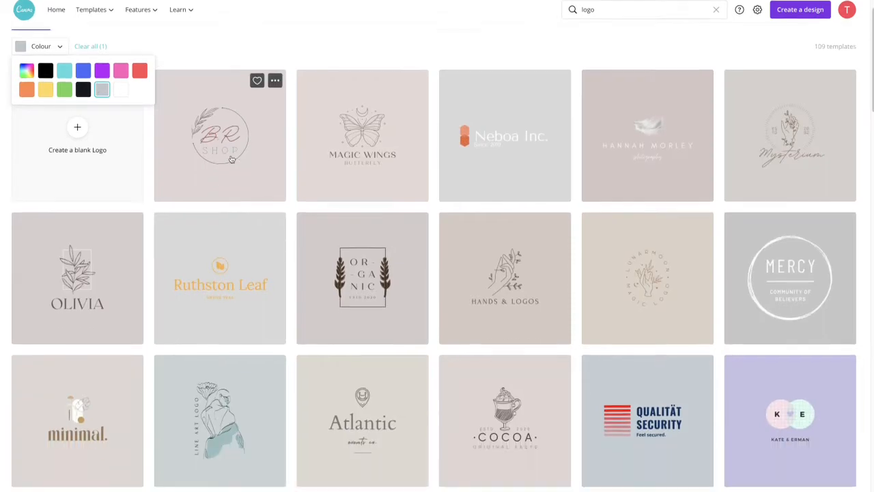
pyautogui.scroll(-6, 231, 159)
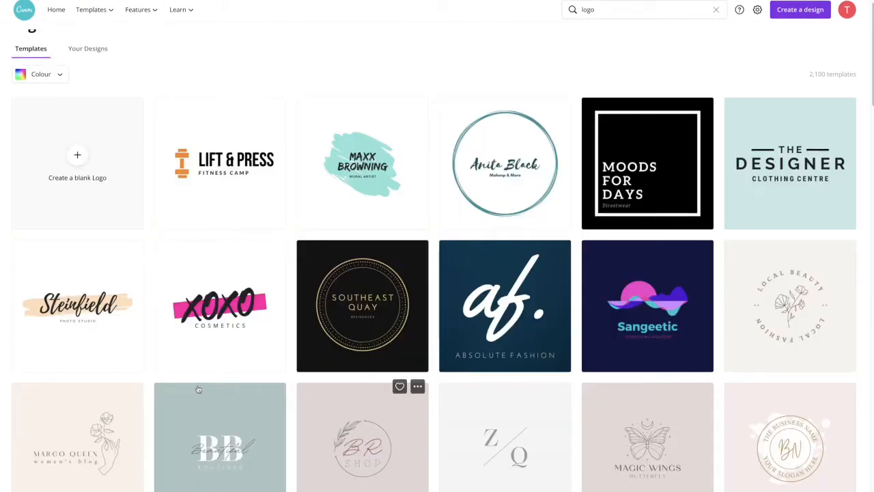
# - Open the Steinfield brush stroke logo template and replace its main text with "Rebecca's Lashes"
pyautogui.click(81, 307)
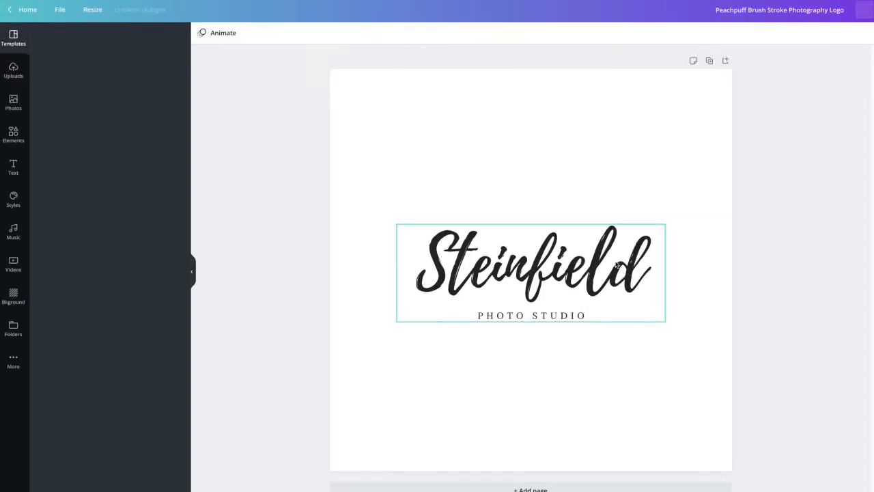
pyautogui.click(623, 258)
pyautogui.press('BackSpace')
pyautogui.press('BackSpace')
pyautogui.press('BackSpace')
pyautogui.press('BackSpace')
pyautogui.press('BackSpace')
pyautogui.press('BackSpace')
pyautogui.press('BackSpace')
pyautogui.press('BackSpace')
pyautogui.press('BackSpace')
pyautogui.press('BackSpace')
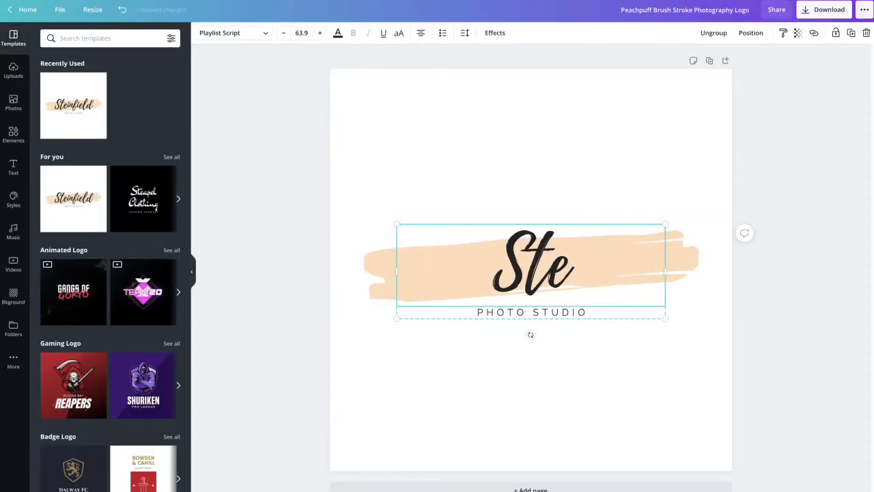
pyautogui.write('Ren')
pyautogui.press('BackSpace')
pyautogui.write("becca's Lashes")
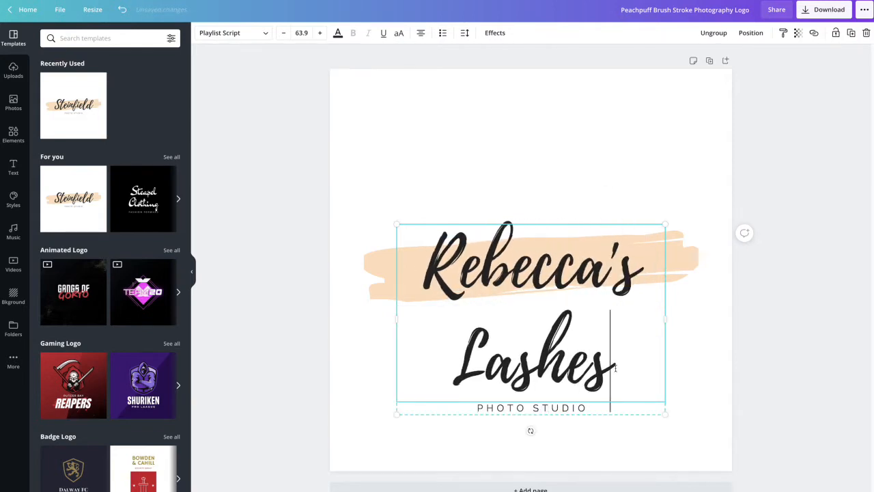
# - Reduce the "Rebecca's Lashes" font size to 43.9 and widen the text box so the name fits on one line
pyautogui.hotkey('ctrl', 'a')
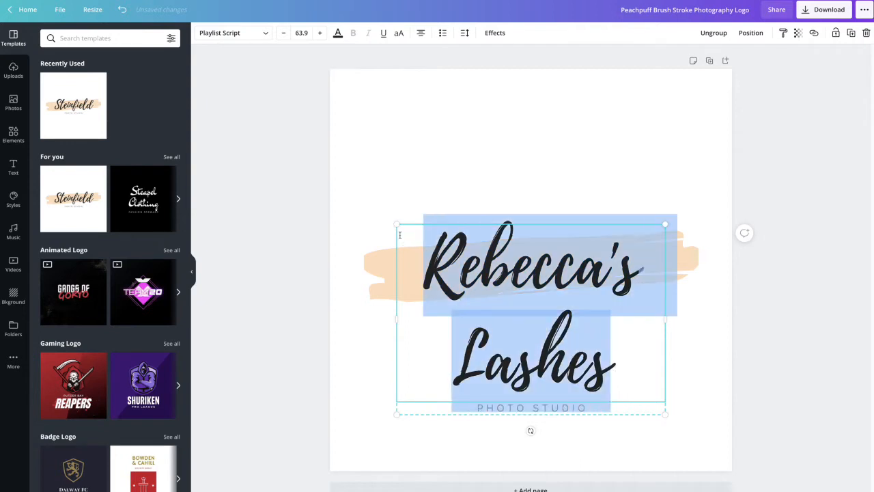
pyautogui.click(283, 32)
pyautogui.click(283, 32)
pyautogui.click(284, 32)
pyautogui.click(283, 33)
pyautogui.click(284, 32)
pyautogui.click(283, 33)
pyautogui.click(283, 33)
pyautogui.click(284, 33)
pyautogui.click(284, 33)
pyautogui.click(284, 33)
pyautogui.click(283, 32)
pyautogui.click(283, 32)
pyautogui.click(284, 33)
pyautogui.click(283, 33)
pyautogui.click(284, 33)
pyautogui.click(283, 33)
pyautogui.click(283, 33)
pyautogui.click(283, 33)
pyautogui.click(283, 33)
pyautogui.click(283, 33)
pyautogui.moveTo(668, 289); pyautogui.dragTo(697, 289)
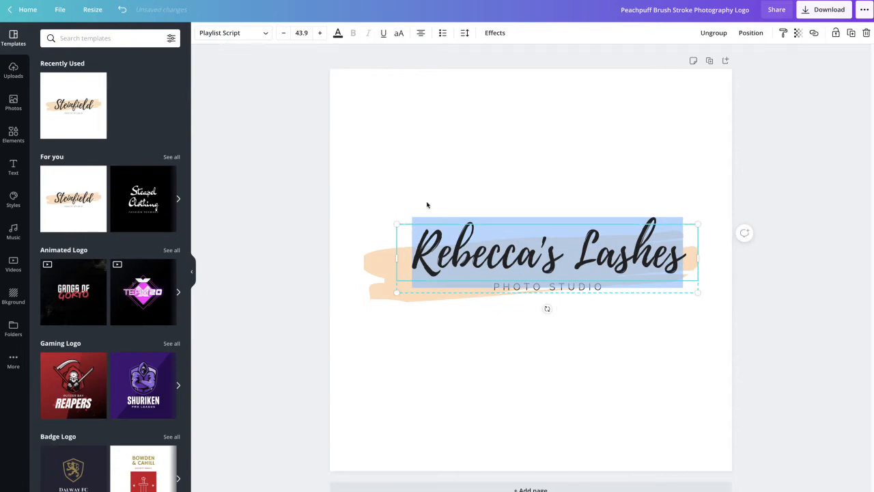
# - Look through the available fonts and text colours for the "Rebecca's Lashes" text
pyautogui.click(265, 35)
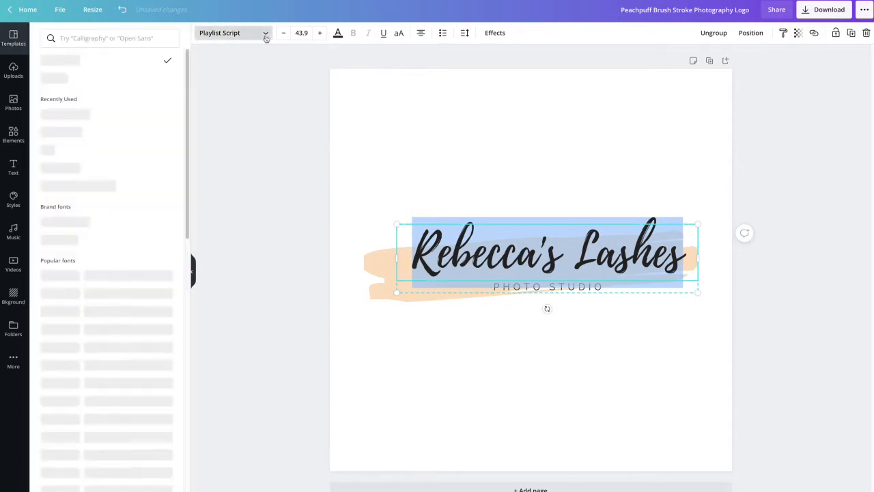
pyautogui.scroll(-1, 187, 89)
pyautogui.moveTo(186, 88); pyautogui.dragTo(190, 359)
pyautogui.scroll(-5, 190, 359)
pyautogui.scroll(15, 166, 245)
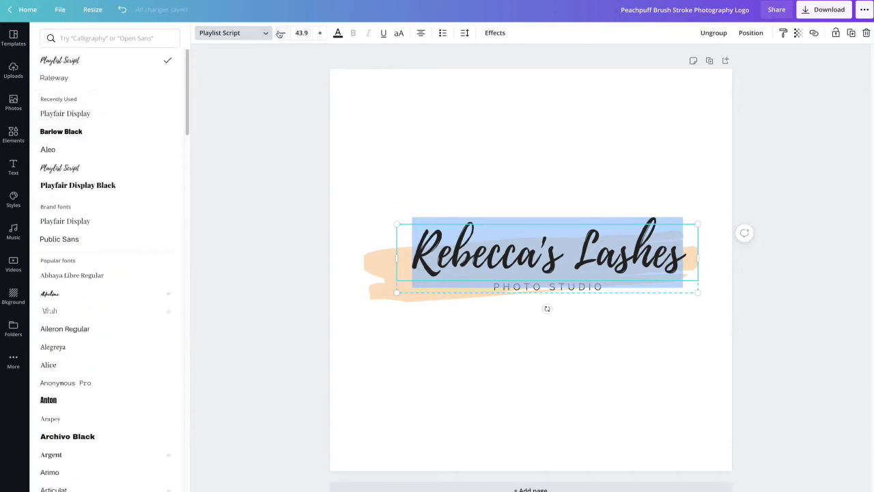
pyautogui.click(338, 37)
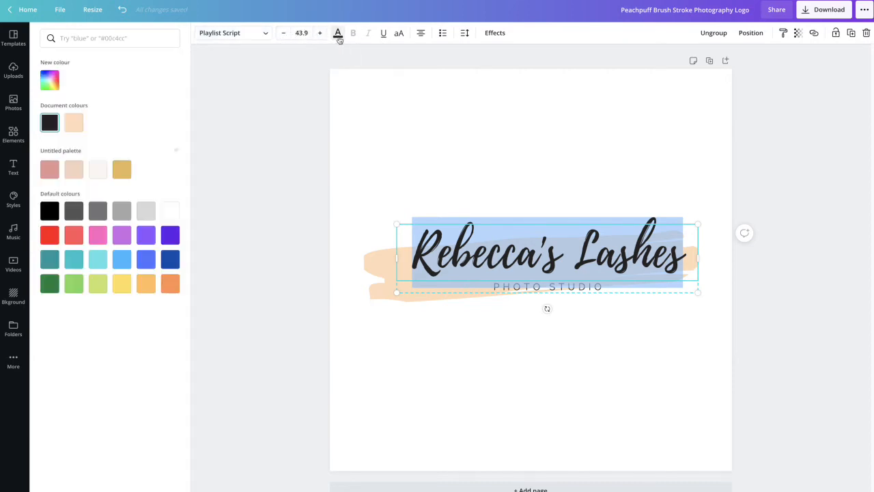
# - Replace the "PHOTO STUDIO" tagline with "EYELASH EXTENSION SPECIALIST"
pyautogui.click(603, 286)
pyautogui.press('BackSpace')
pyautogui.press('BackSpace')
pyautogui.press('BackSpace')
pyautogui.press('BackSpace')
pyautogui.press('BackSpace')
pyautogui.press('BackSpace')
pyautogui.press('BackSpace')
pyautogui.press('BackSpace')
pyautogui.press('BackSpace')
pyautogui.press('BackSpace')
pyautogui.press('BackSpace')
pyautogui.press('BackSpace')
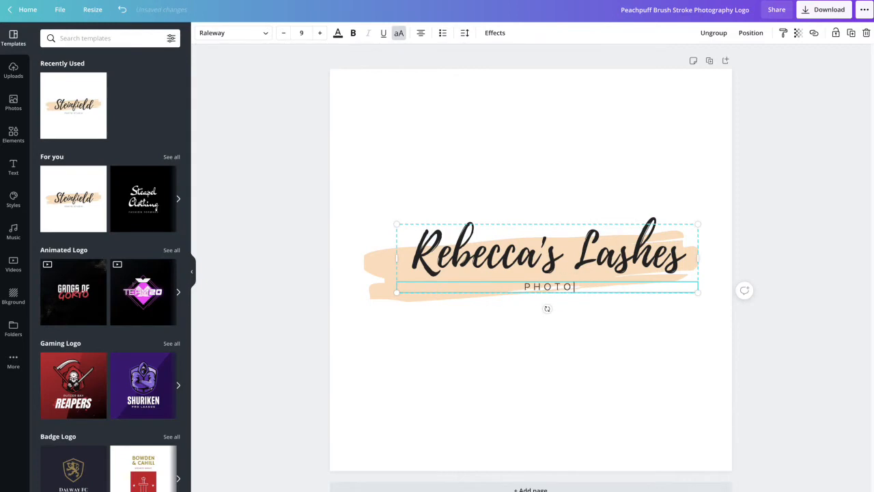
pyautogui.write('EYELASH EX')
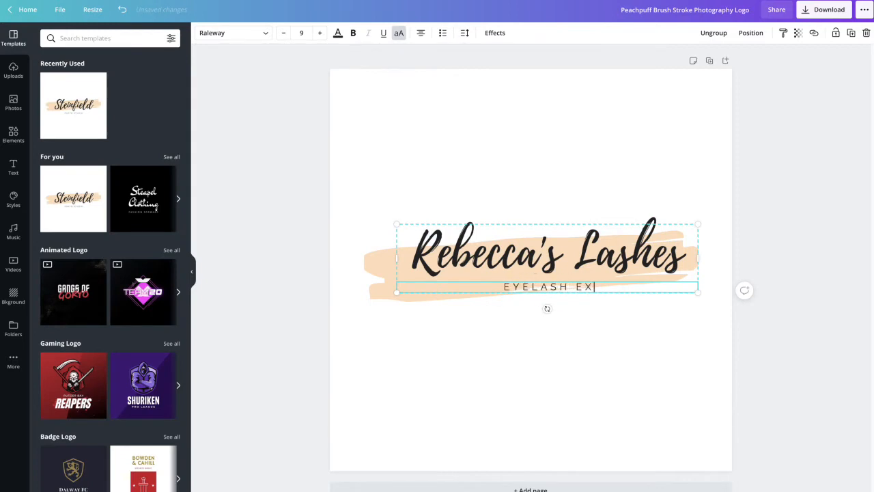
pyautogui.write('TENSION SPECI')
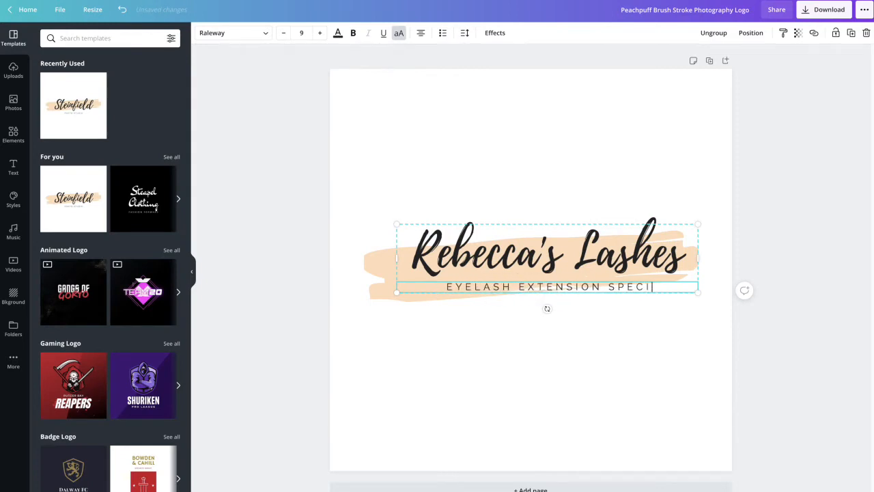
pyautogui.write('ALIST')
pyautogui.click(594, 417)
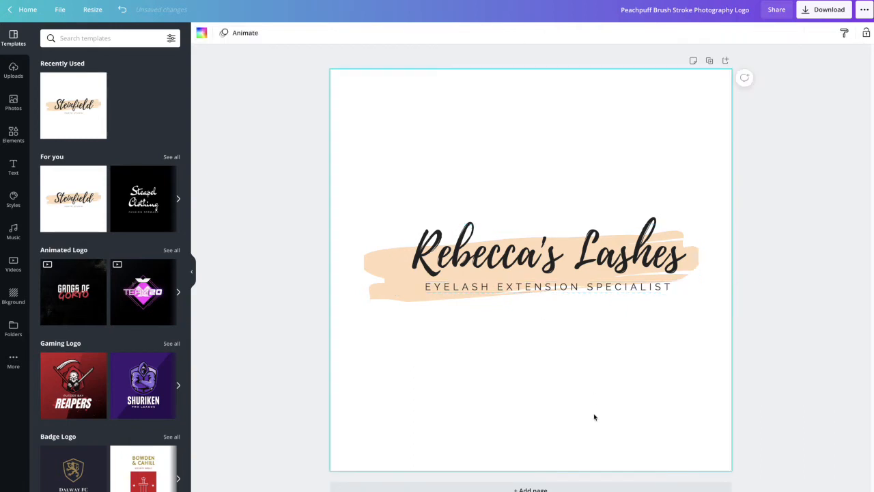
# - Tilt the name and tagline group slightly and shift it down to follow the brush stroke
pyautogui.moveTo(533, 292); pyautogui.dragTo(540, 324)
pyautogui.click(652, 295)
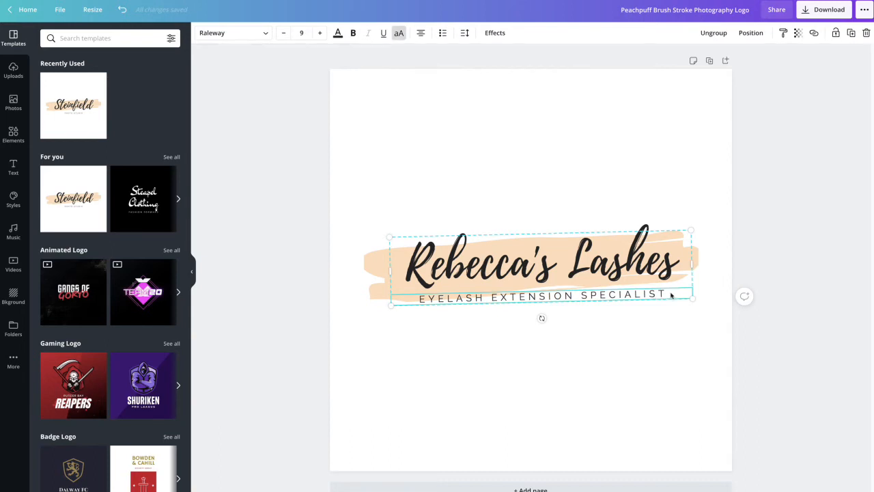
# - Colour the "EYELASH EXTENSION SPECIALIST" tagline with the gold swatch from the Untitled palette
pyautogui.tripleClick(671, 294)
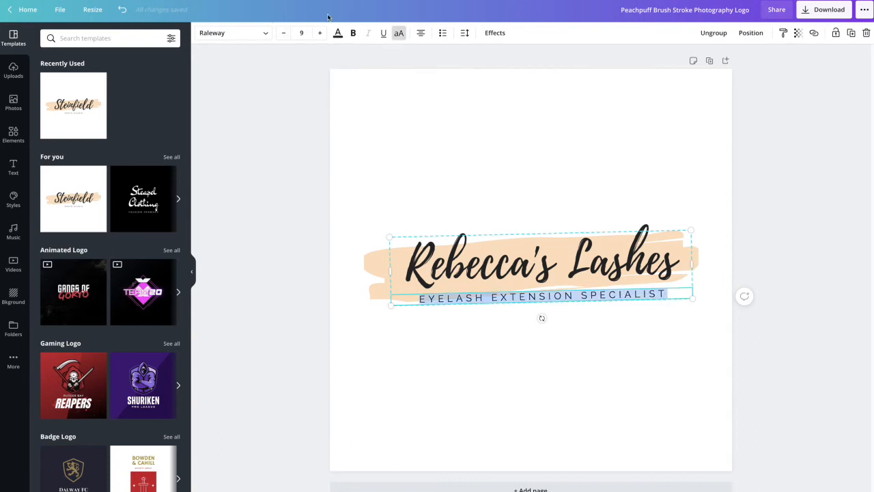
pyautogui.click(337, 32)
pyautogui.click(123, 168)
pyautogui.click(473, 379)
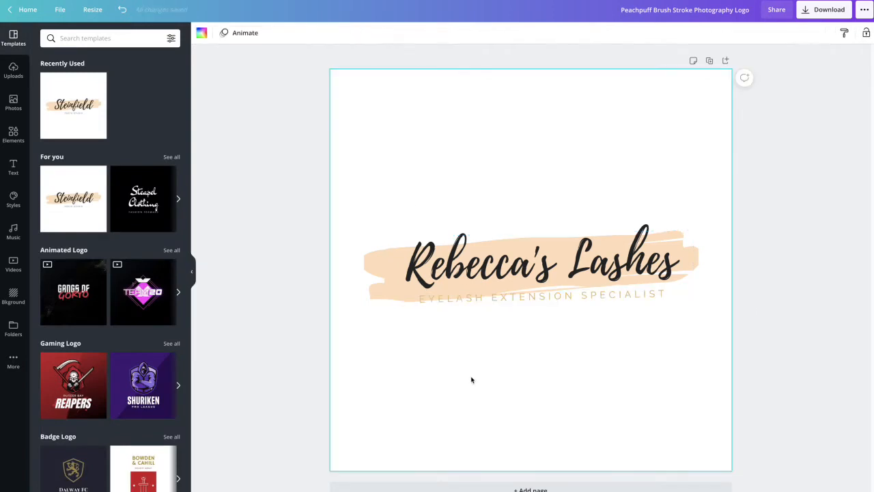
# - Darken the tagline with a custom brown-gold text colour, #86610C
pyautogui.click(557, 297)
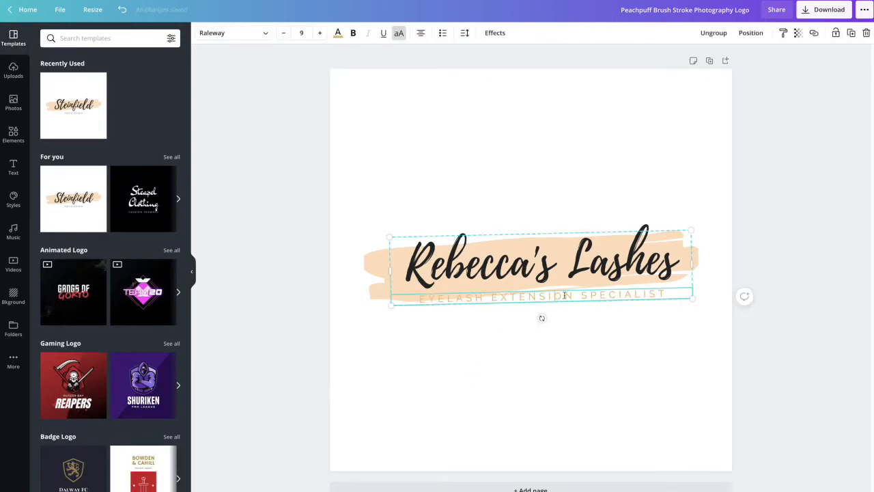
pyautogui.moveTo(669, 292); pyautogui.dragTo(417, 297)
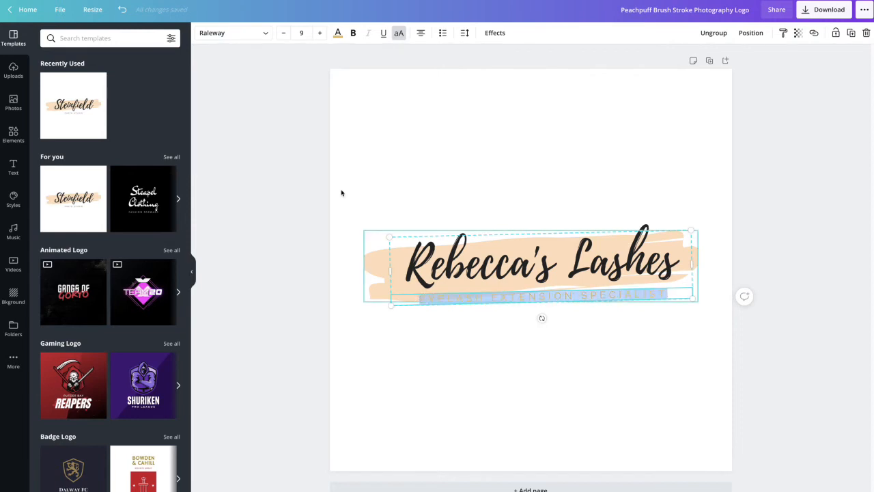
pyautogui.click(337, 32)
pyautogui.click(56, 79)
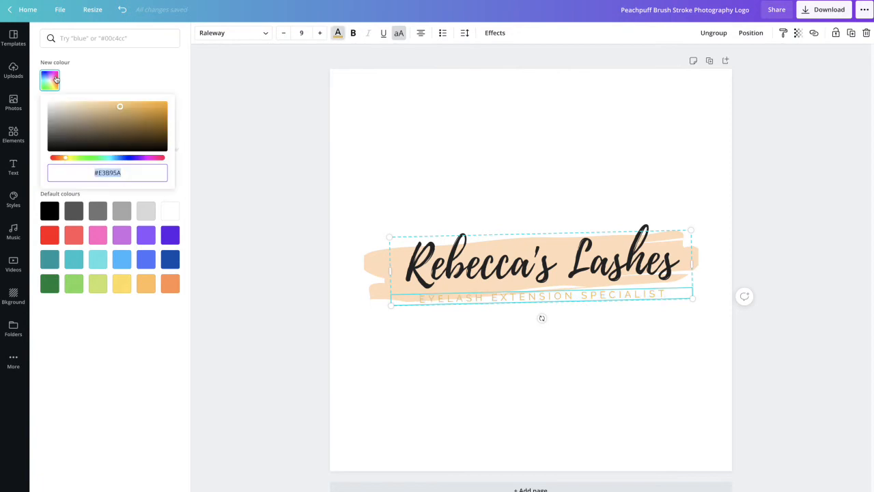
pyautogui.click(157, 126)
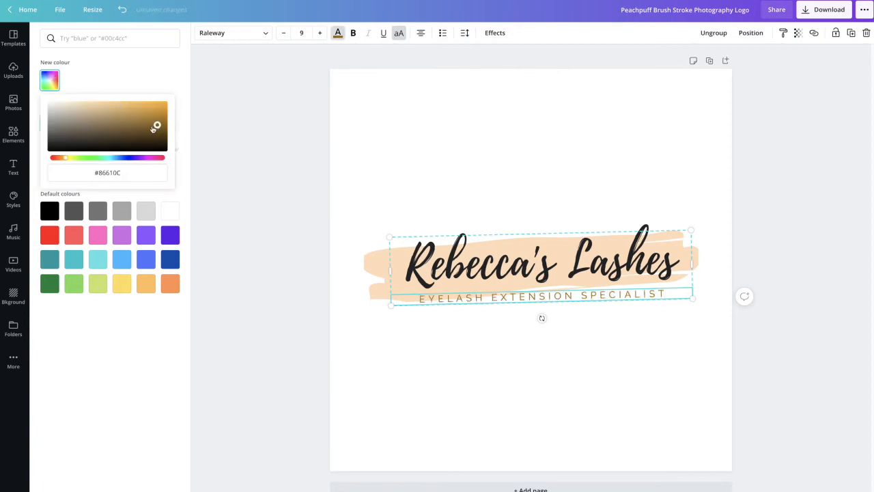
pyautogui.press('Escape')
pyautogui.click(385, 402)
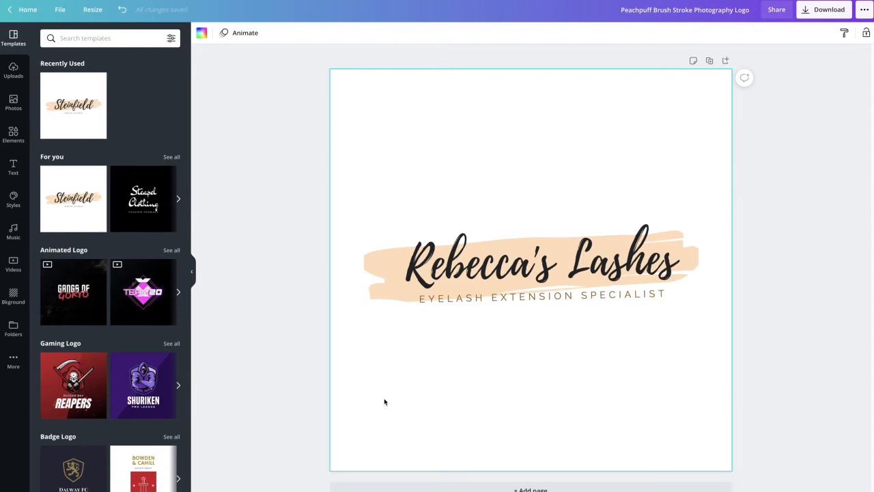
# - Check the logo's download options, including PNG file type and transparent background, and close them without downloading
pyautogui.click(818, 17)
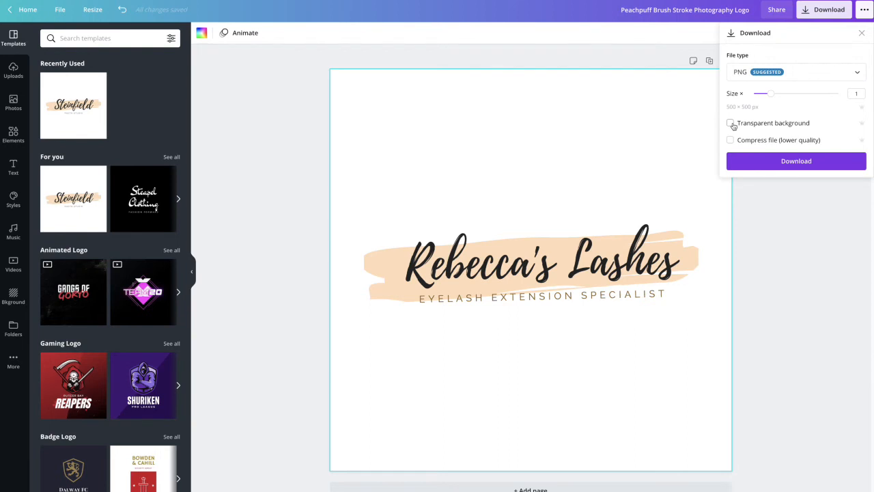
pyautogui.click(798, 220)
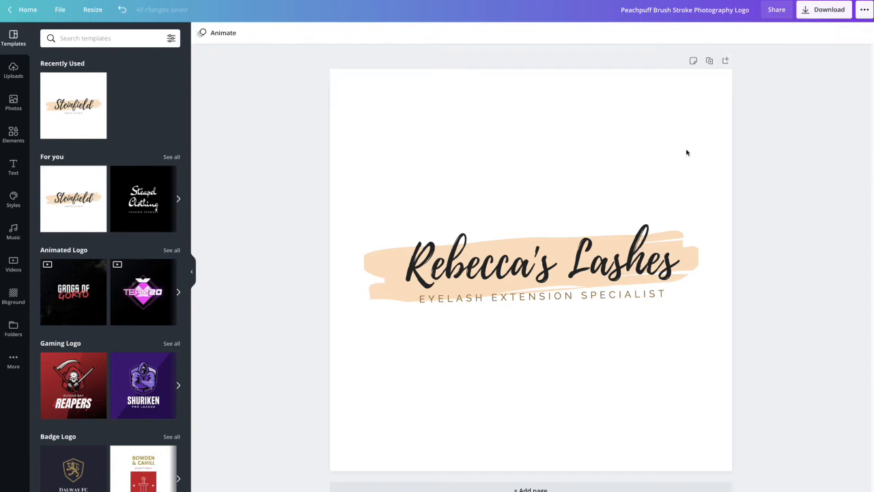
# - Return to the home page, search for "LOGO" and open the Logo template results again
pyautogui.click(21, 9)
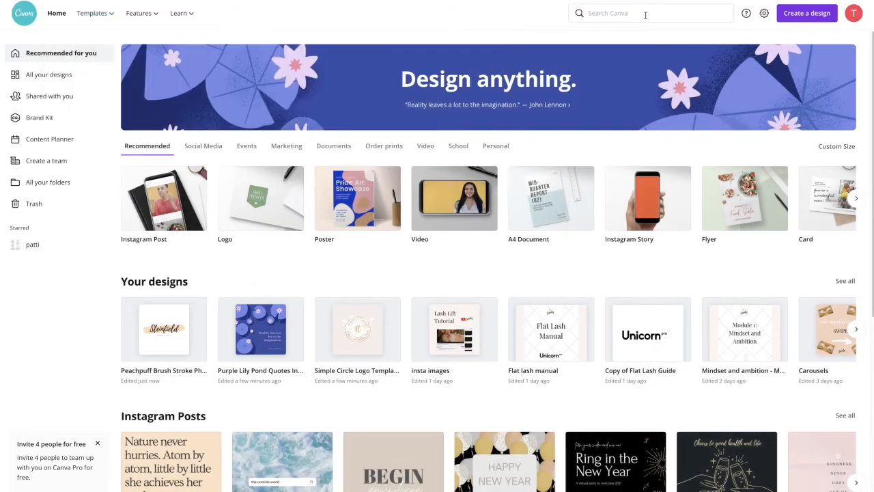
pyautogui.click(635, 13)
pyautogui.write('LOGO')
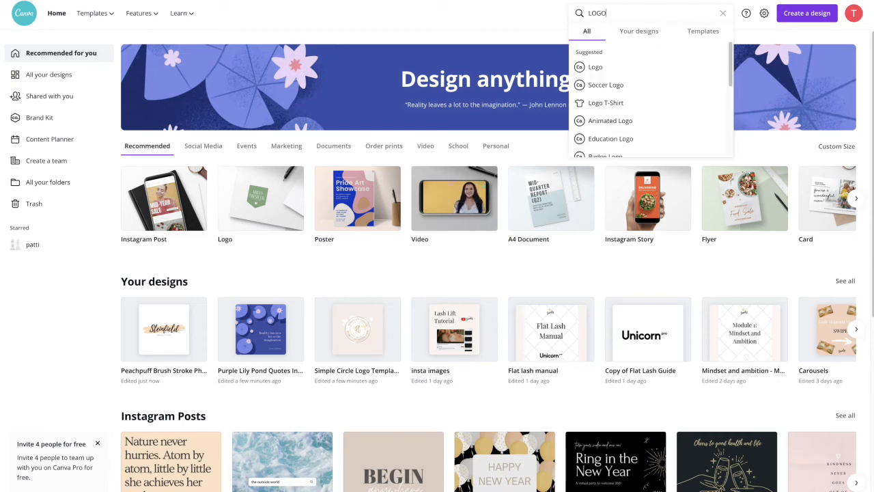
pyautogui.click(652, 69)
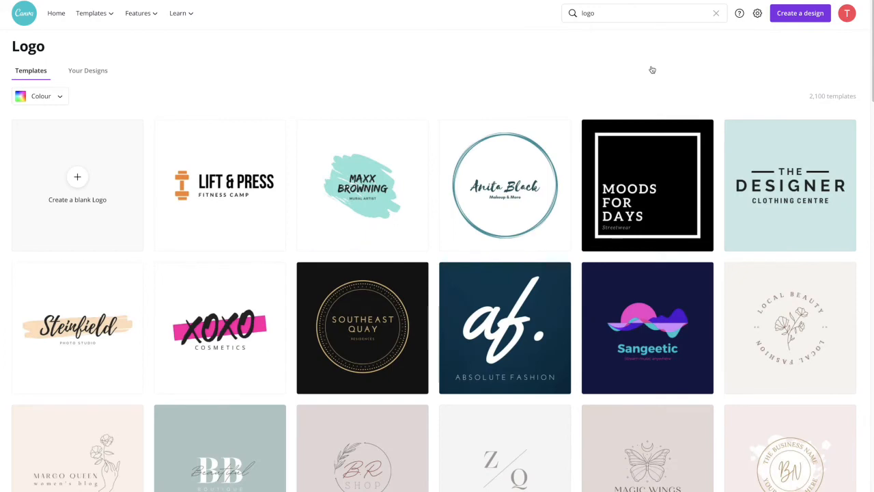
# - Browse the Logo template results for a design suited to a lash business
pyautogui.scroll(-3, 652, 69)
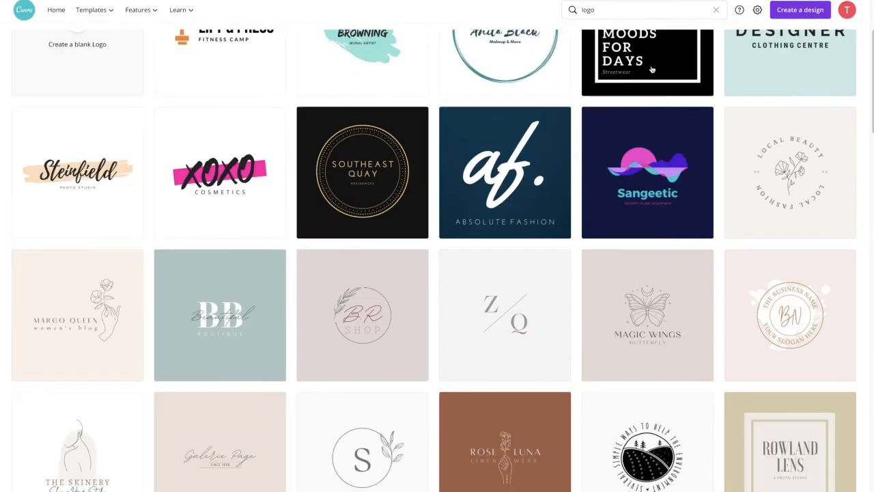
pyautogui.scroll(-1, 652, 69)
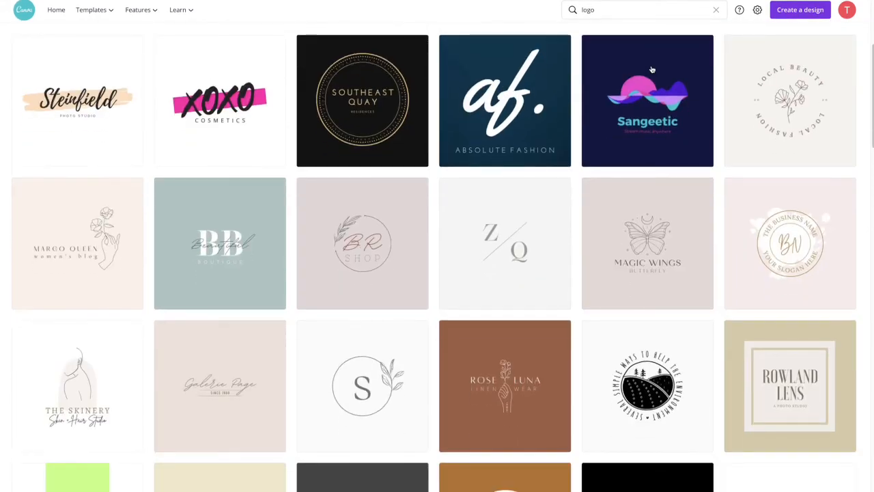
pyautogui.scroll(-1, 652, 70)
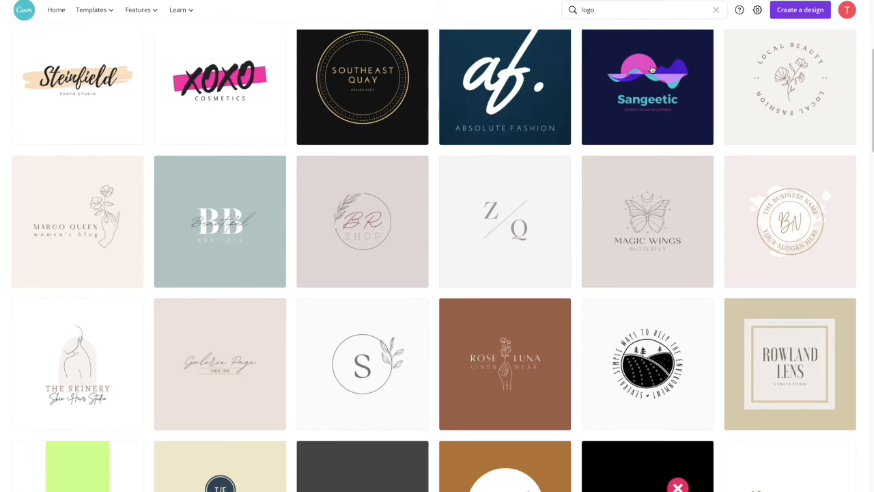
pyautogui.scroll(-2, 652, 69)
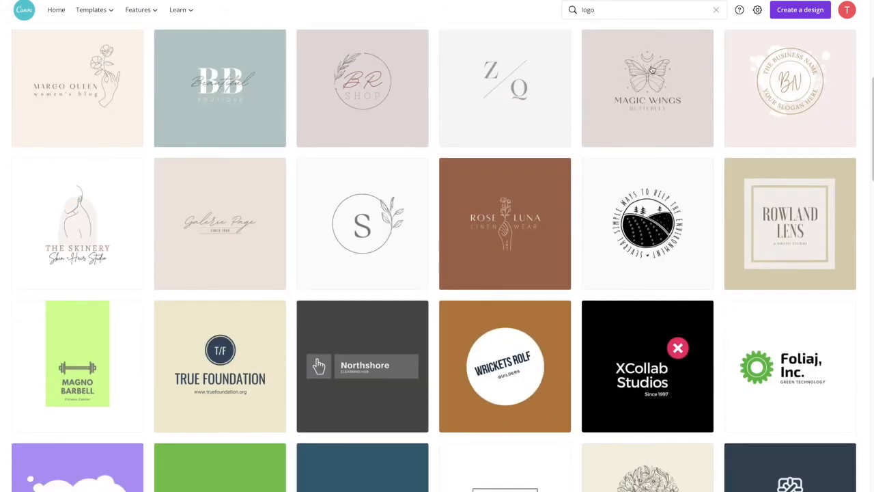
pyautogui.scroll(2, 652, 70)
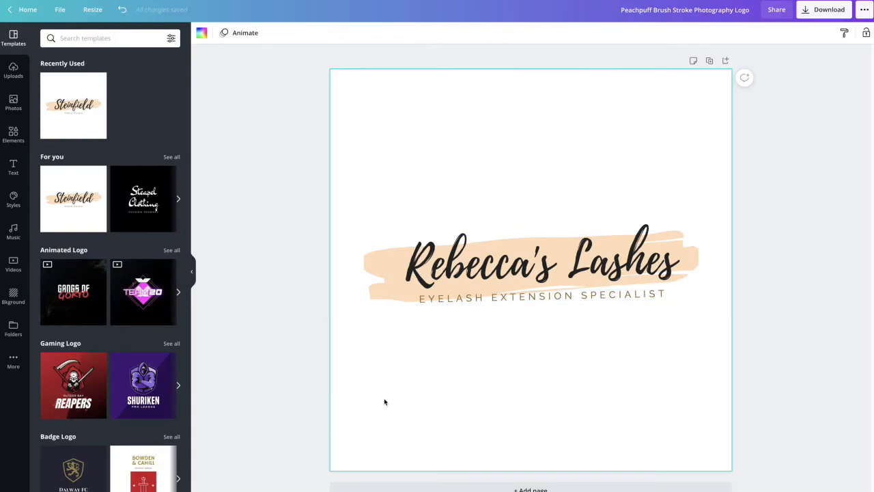
# - Review the download settings for the "Rebecca's Lashes" logo, including the transparent background option, and close them without downloading
pyautogui.click(818, 15)
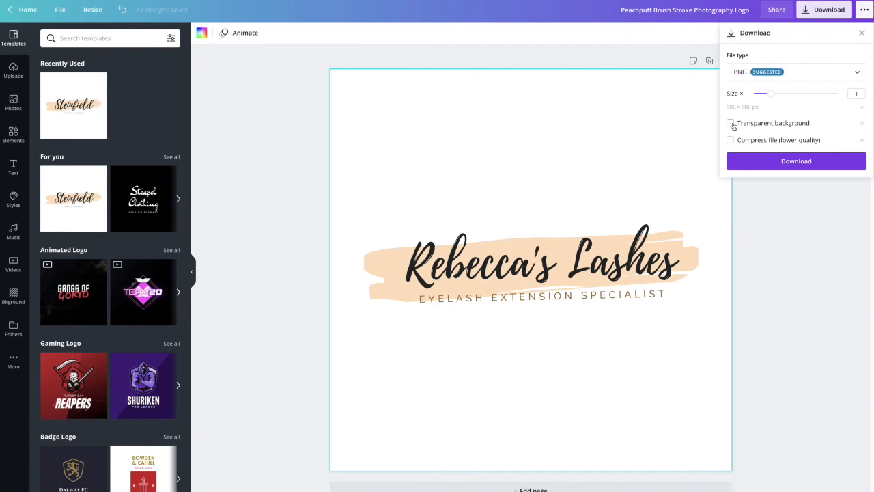
pyautogui.click(798, 220)
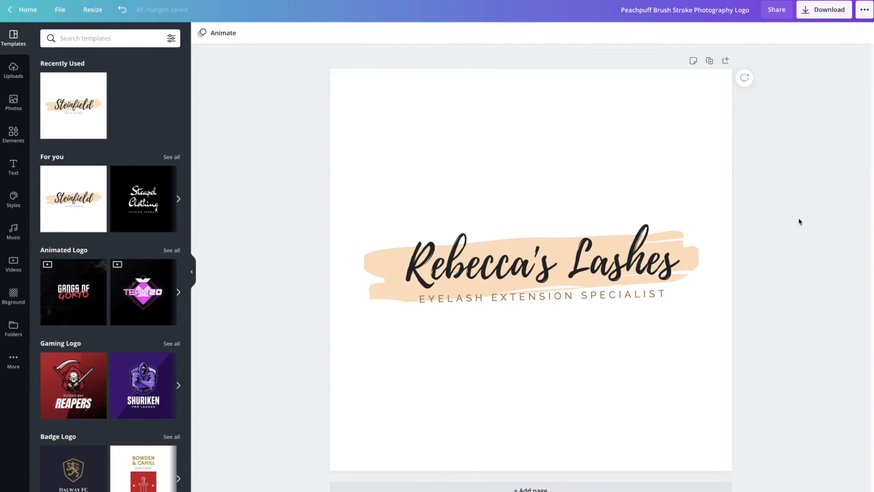
# - Leave the "Rebecca's Lashes" design for the home page and search for "LOGO"
pyautogui.click(21, 10)
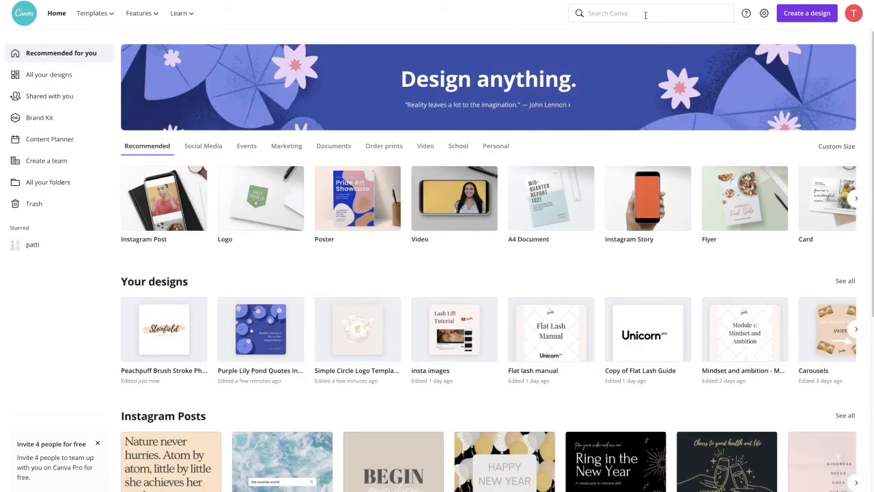
pyautogui.click(649, 13)
pyautogui.write('LOGO')
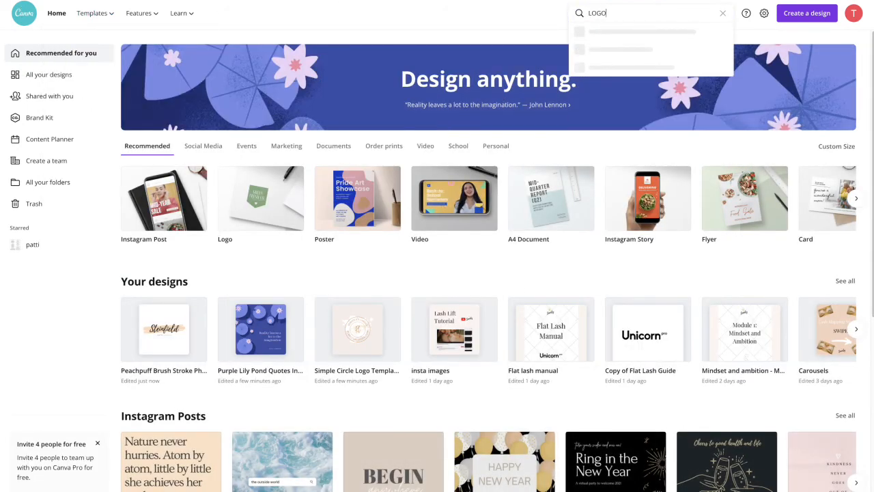